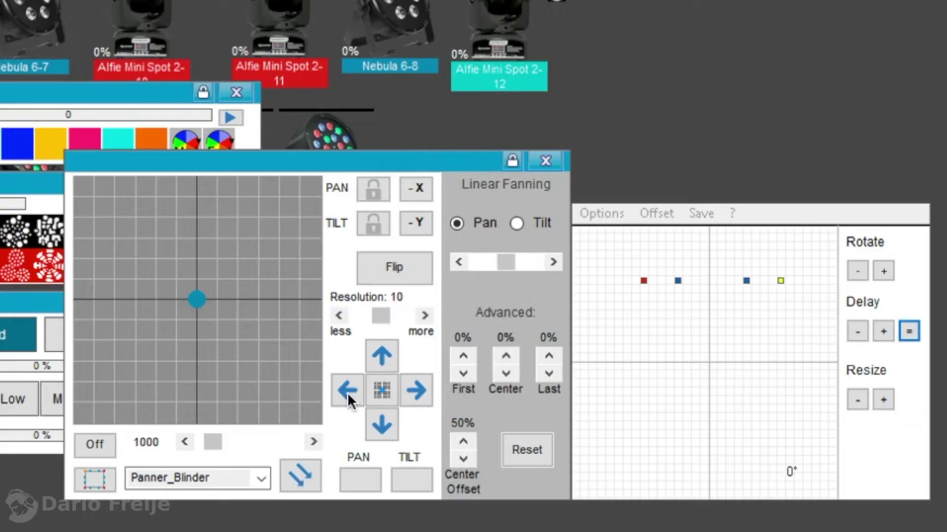
- Preview the Square big, Tilt sinus 0ø and Panner_Blinder movement shapes and look through the rest of the shape list
click(260, 484)
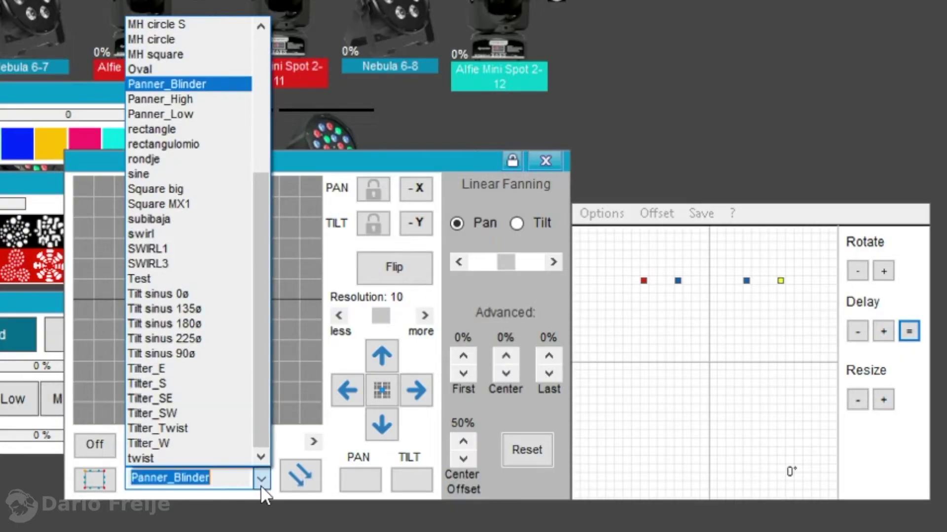
click(261, 176)
mouse_move(259, 270)
mouse_down()
mouse_move(259, 323)
mouse_move(260, 297)
mouse_up()
click(165, 368)
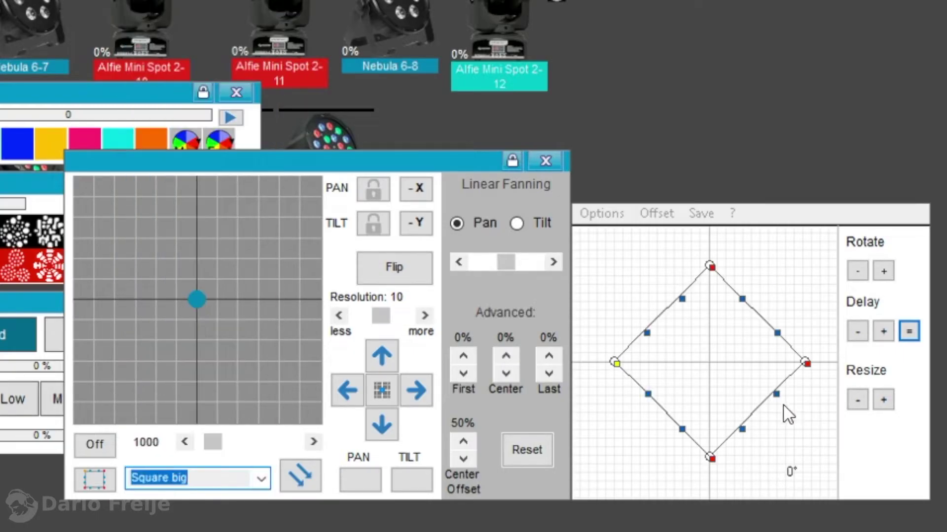
click(261, 478)
click(164, 297)
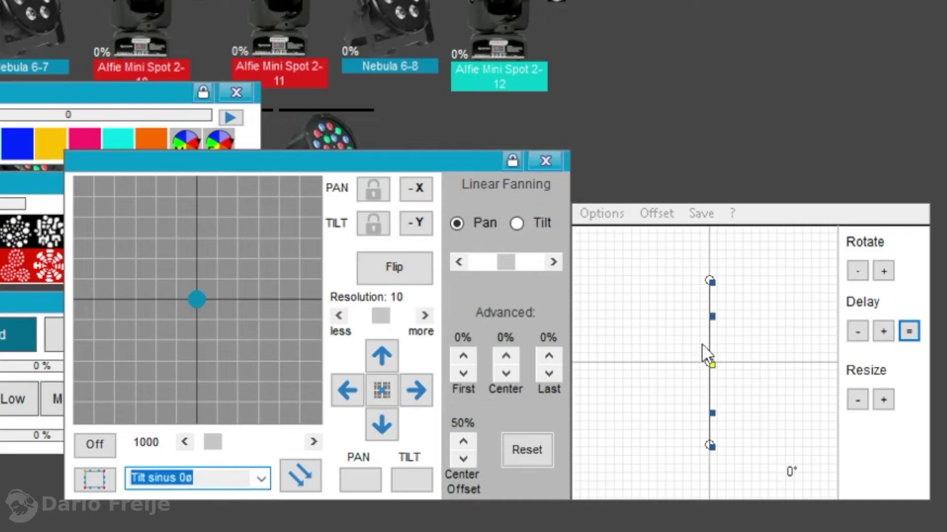
click(261, 479)
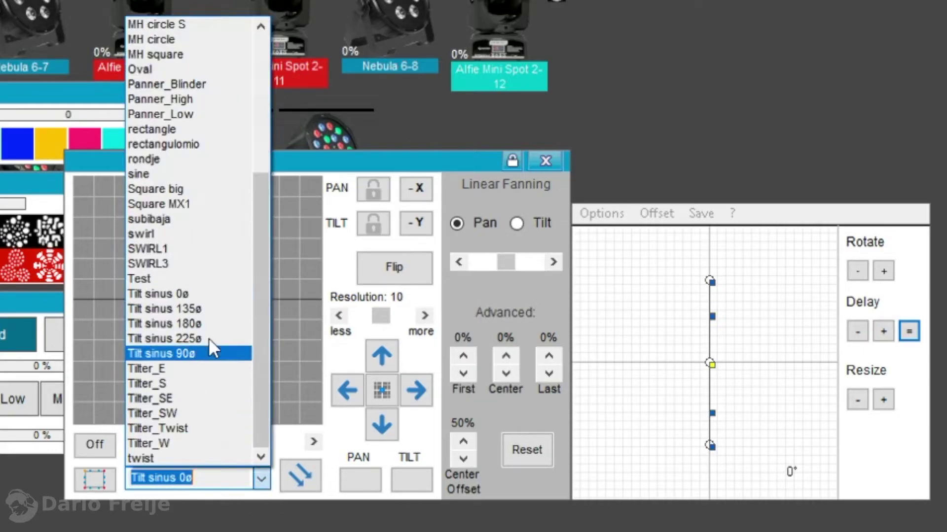
click(167, 81)
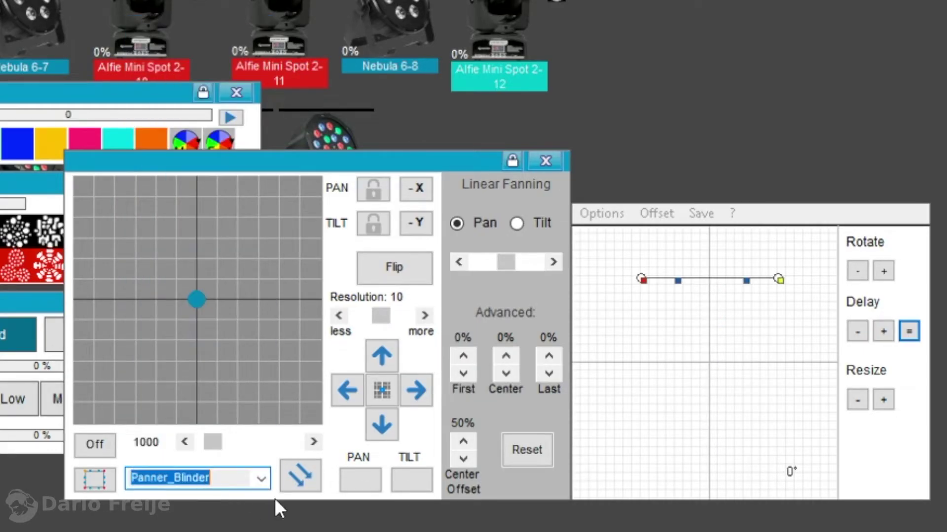
click(262, 479)
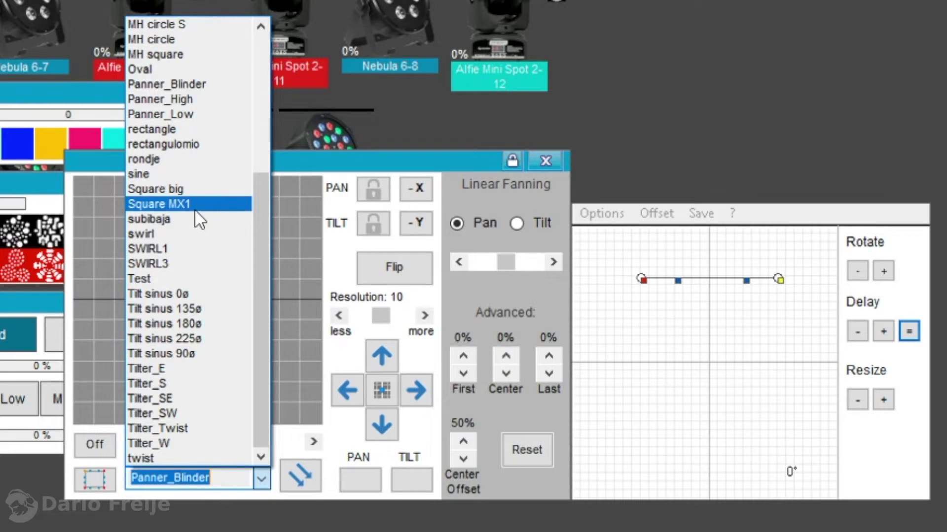
click(330, 164)
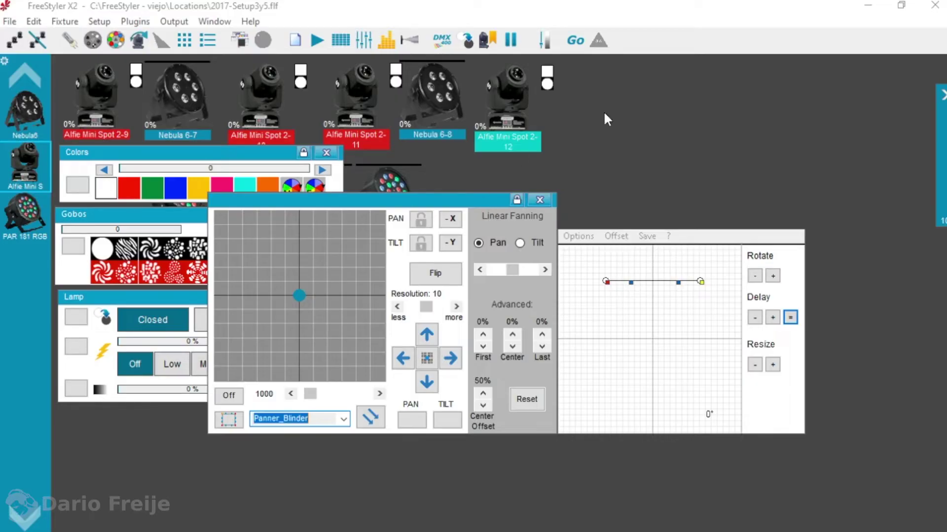
- Quit the current FreeStyler session and dismiss the About window of FreeStyler version 3.6.51
click(936, 9)
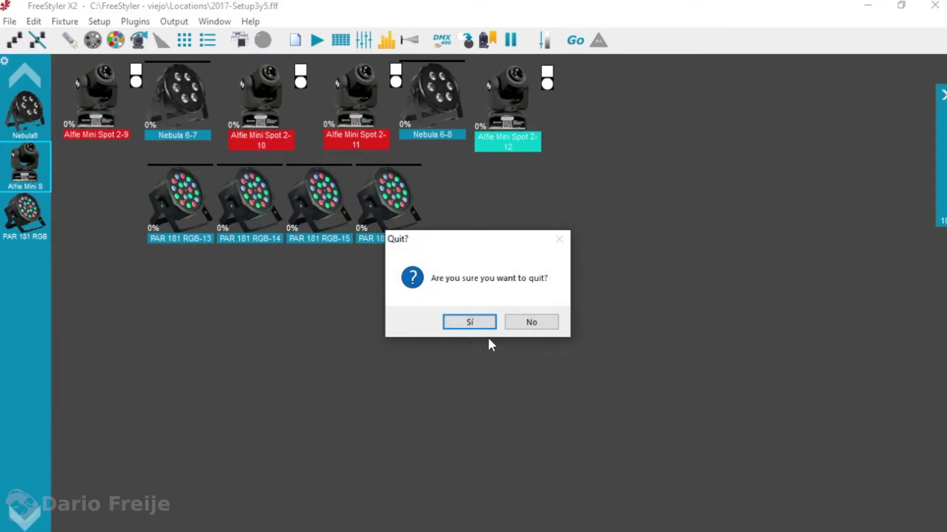
click(476, 326)
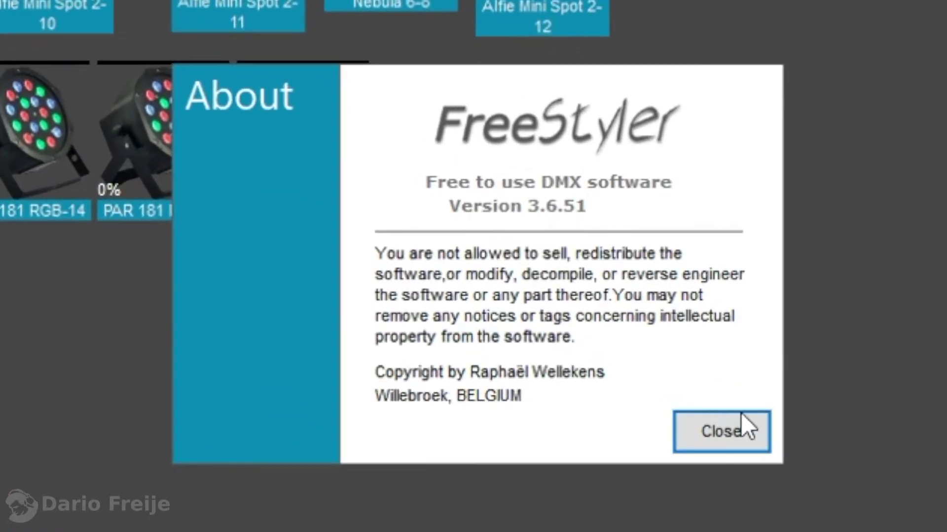
click(726, 433)
- Select the Alfie Mini S fixture group and show its rectangle movement shape in the shape editor
click(28, 173)
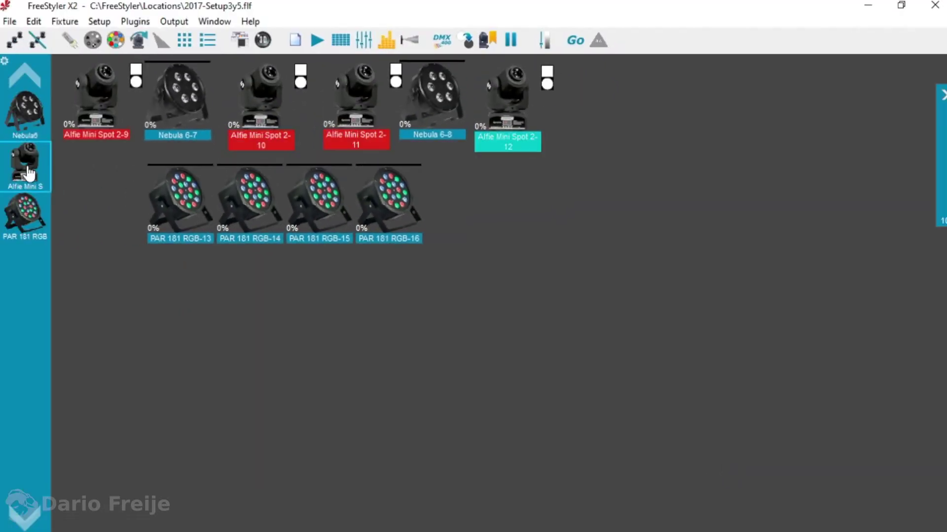
click(249, 39)
click(254, 191)
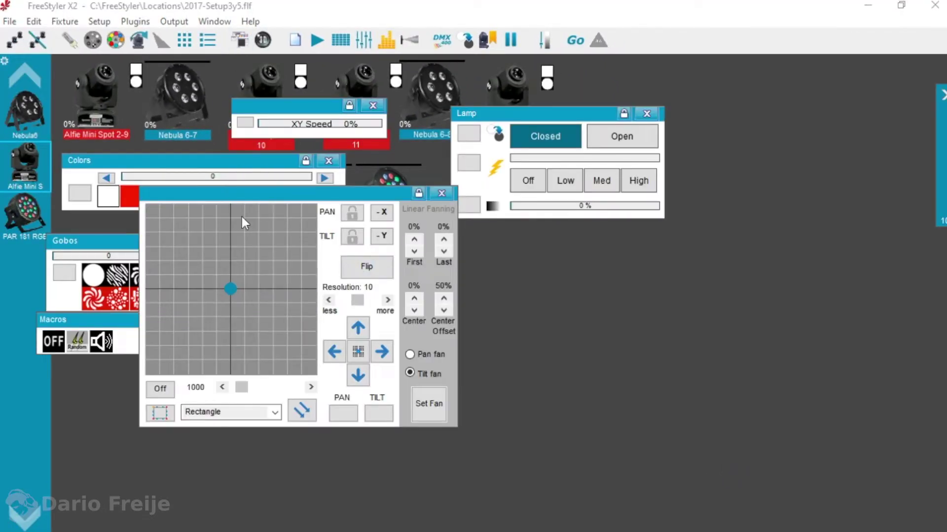
click(275, 412)
click(211, 463)
click(160, 413)
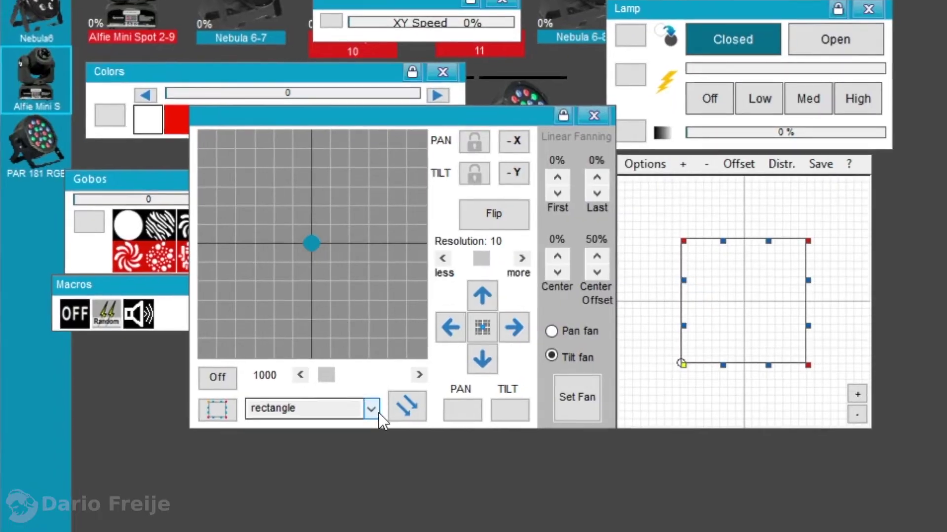
- Check which movement shapes this FreeStyler installation offers, and quit the program
click(372, 411)
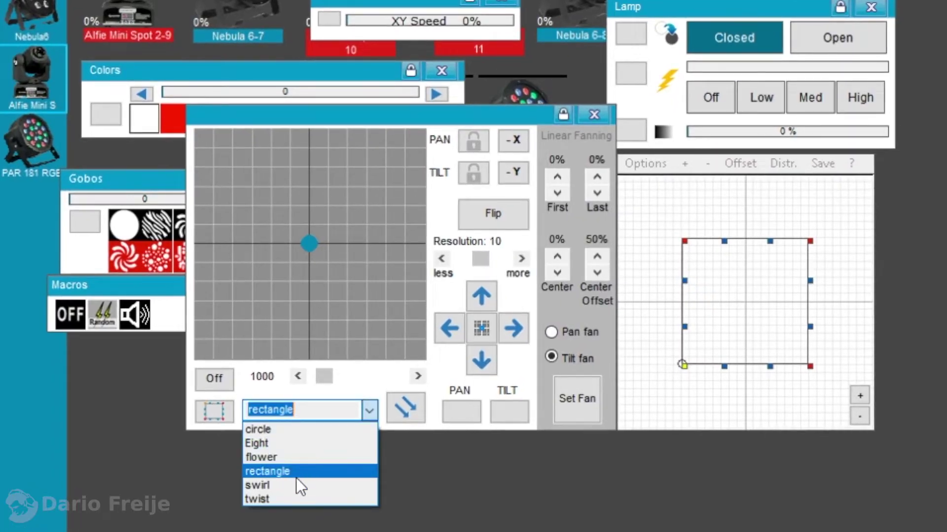
click(256, 429)
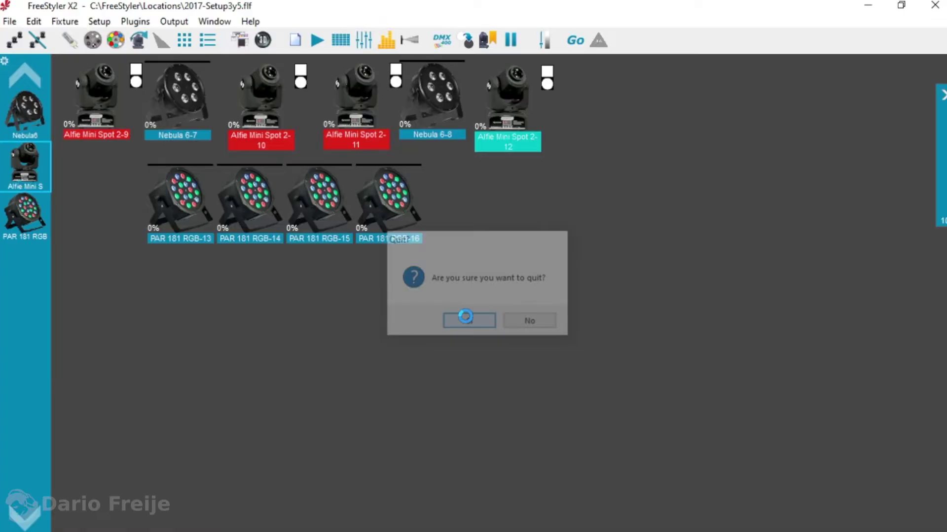
click(468, 320)
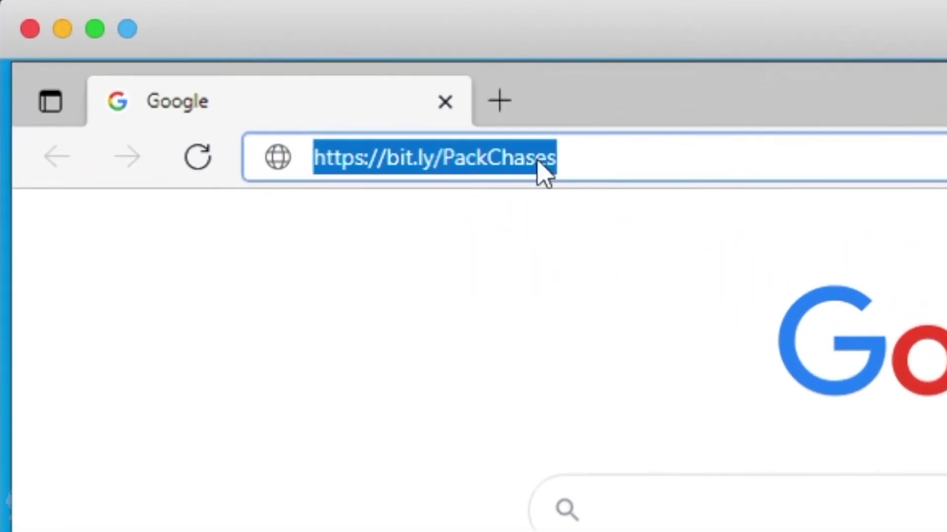
key(Return)
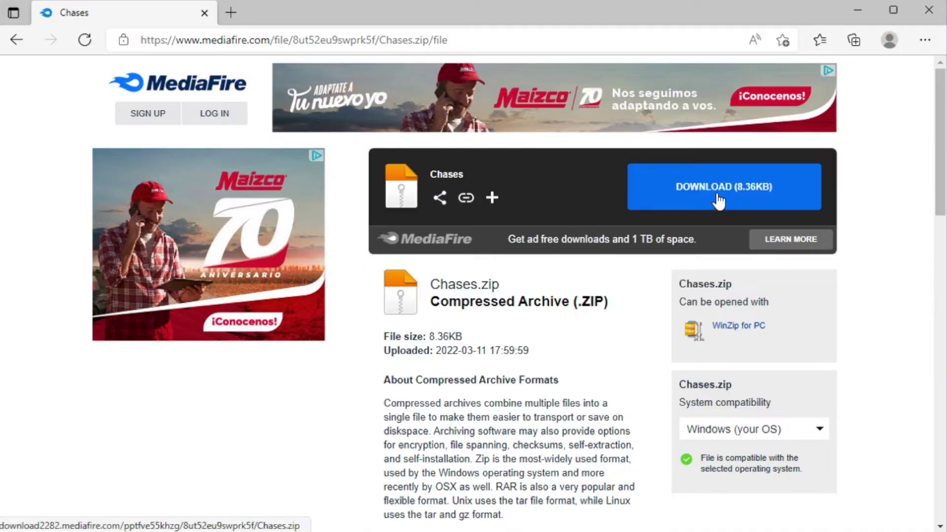
click(702, 192)
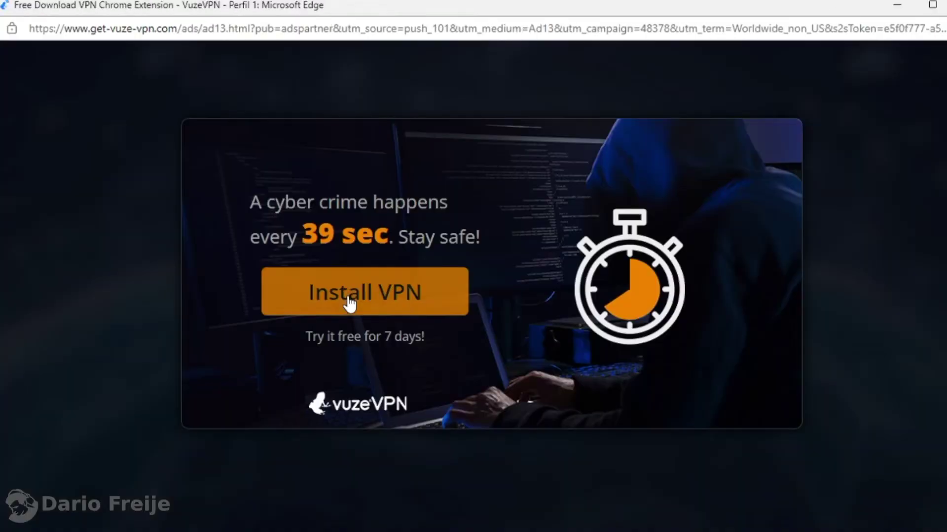
click(939, 8)
click(432, 389)
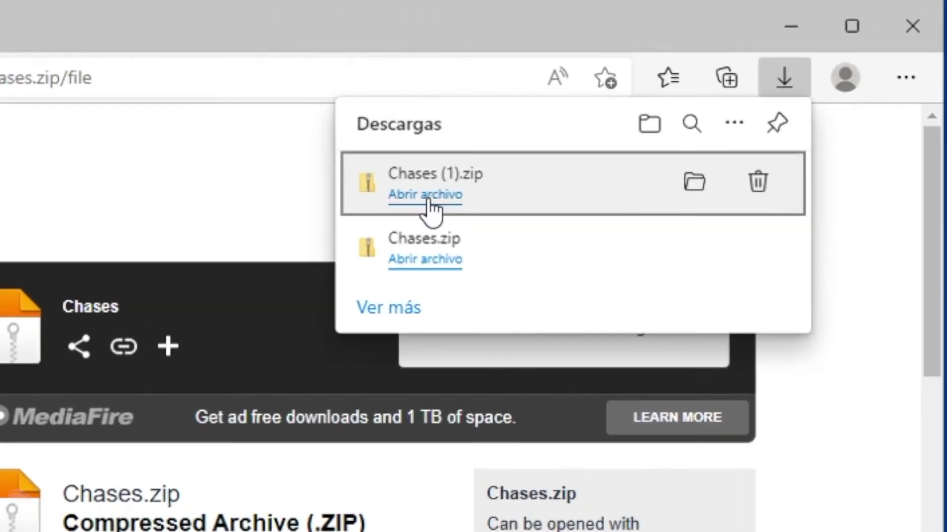
- Show the download in its folder and begin extracting the entire contents of Chases.zip
click(694, 183)
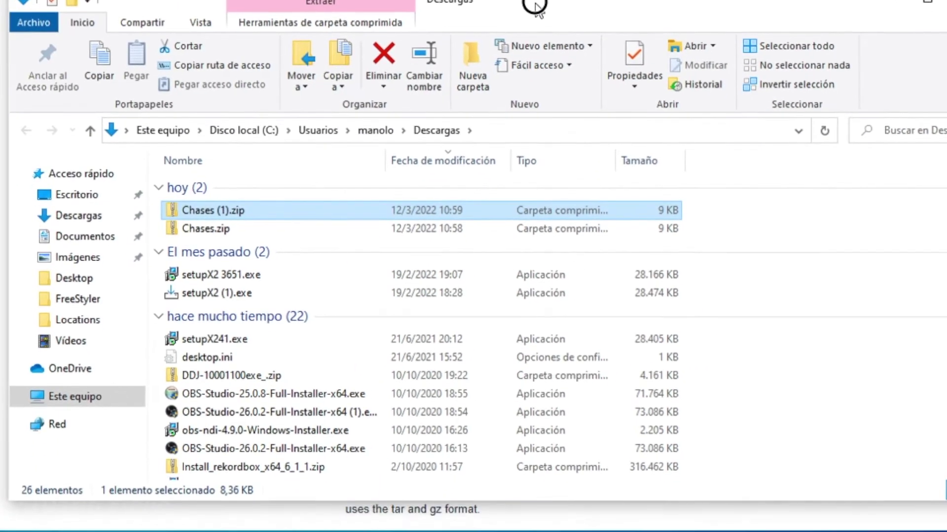
click(205, 229)
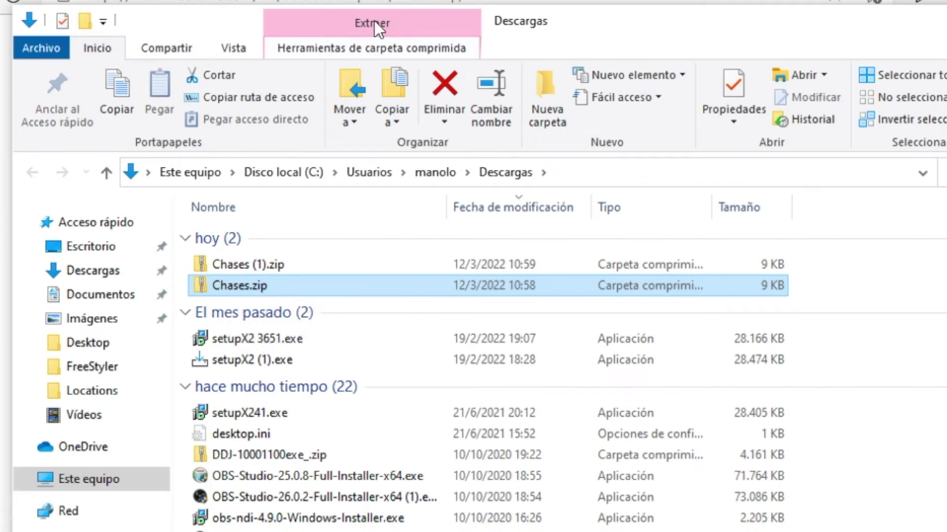
click(374, 21)
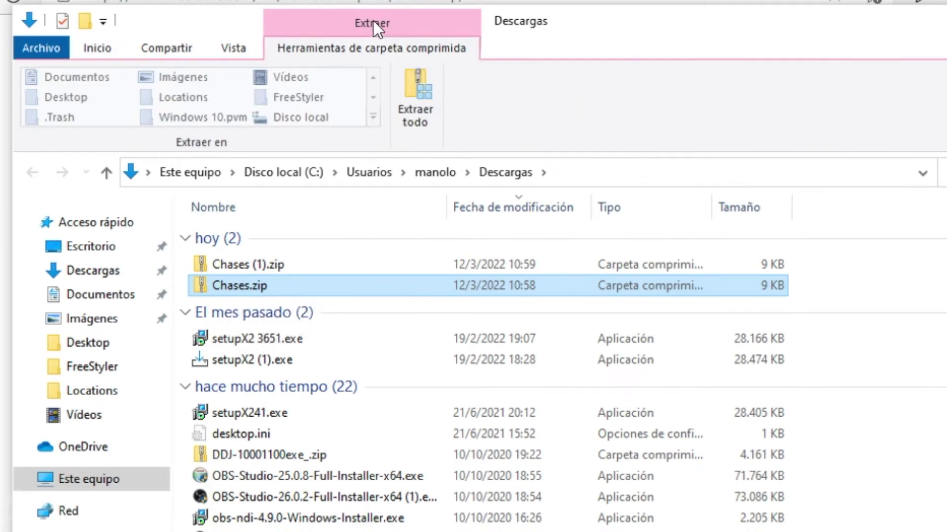
click(413, 95)
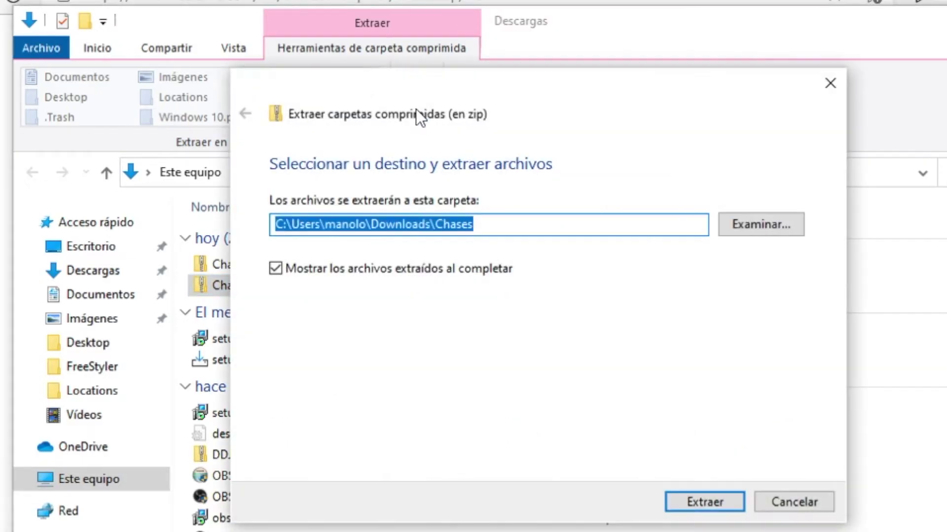
- Set the extraction destination to C:\FreeStyler and extract the archive, replacing the files with the same names
click(720, 193)
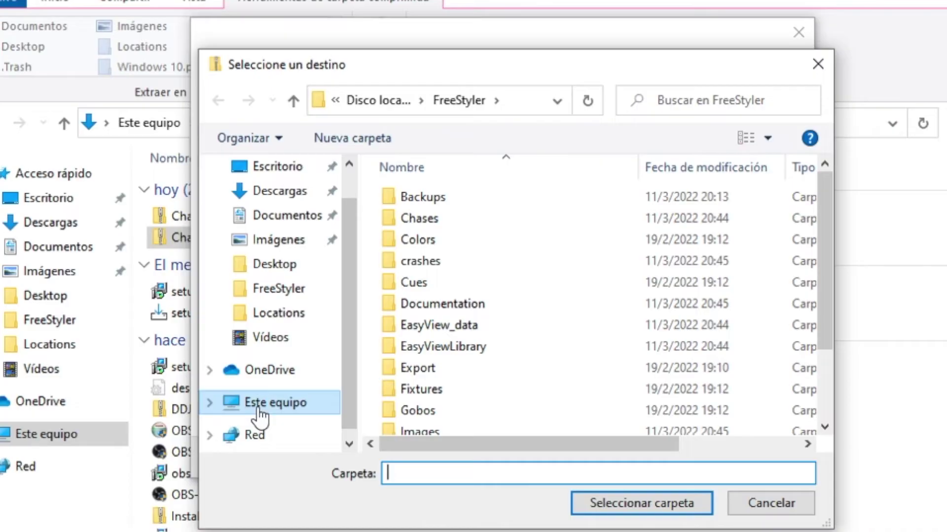
click(258, 408)
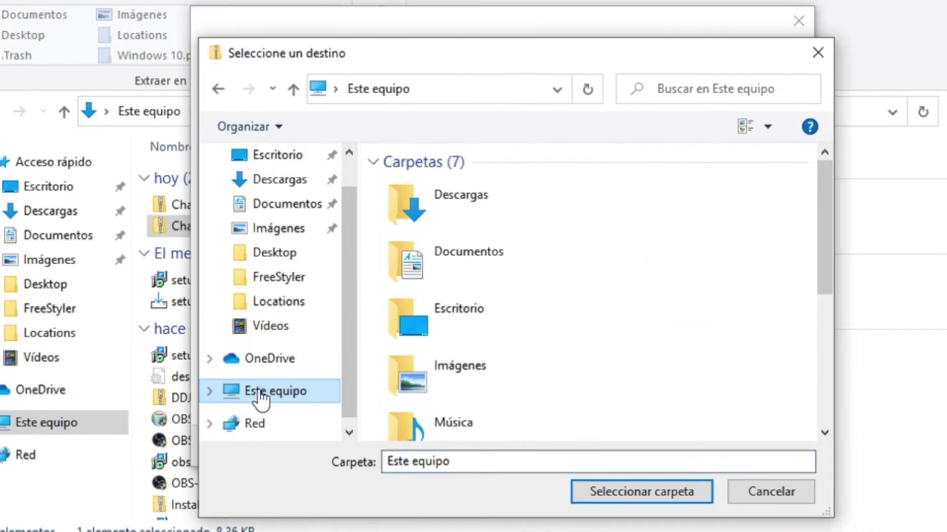
scroll(826, 281, down, 5)
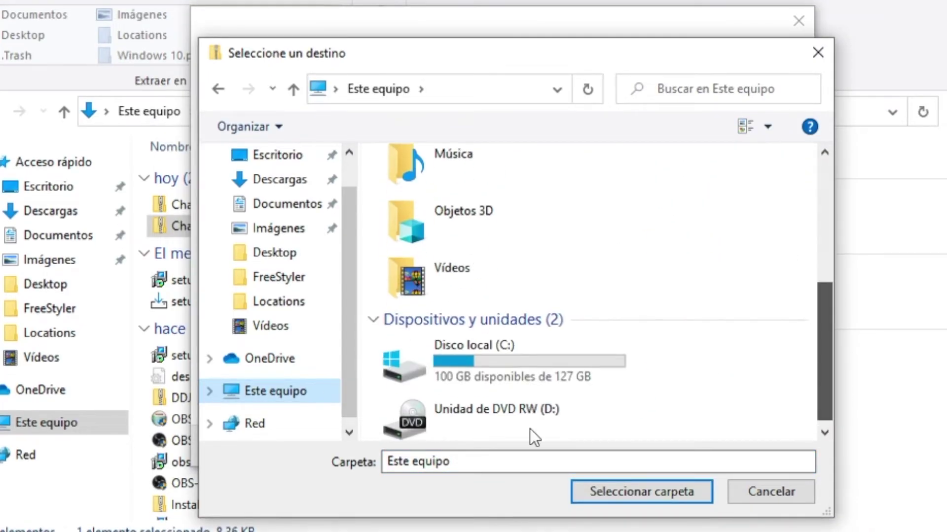
click(502, 351)
double_click(498, 359)
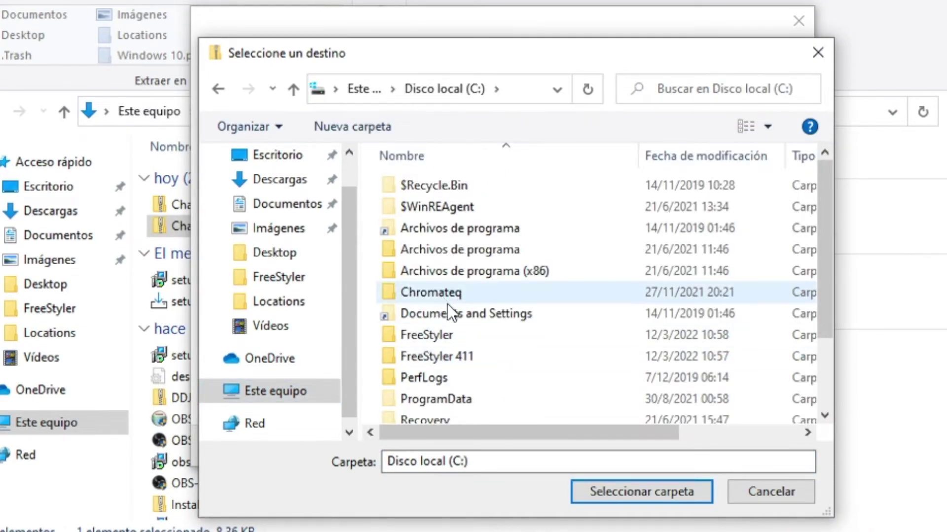
click(427, 337)
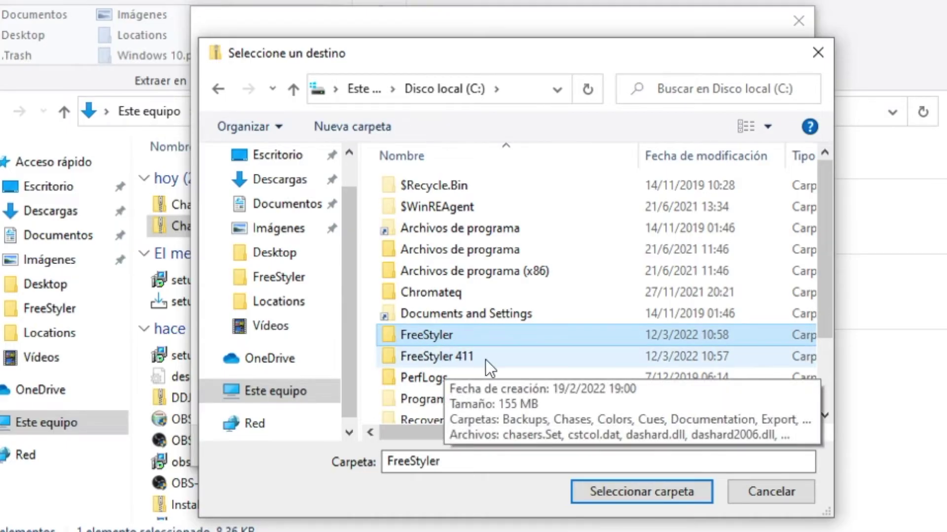
click(436, 359)
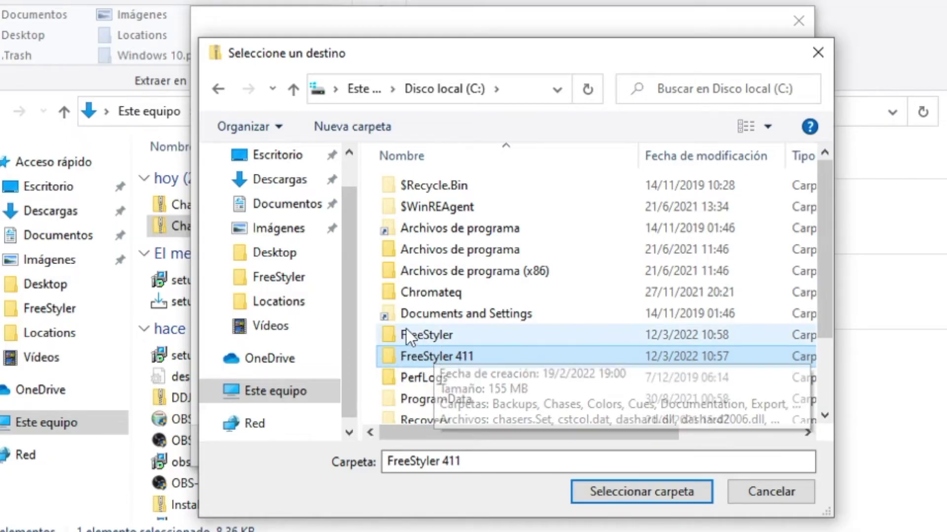
click(423, 335)
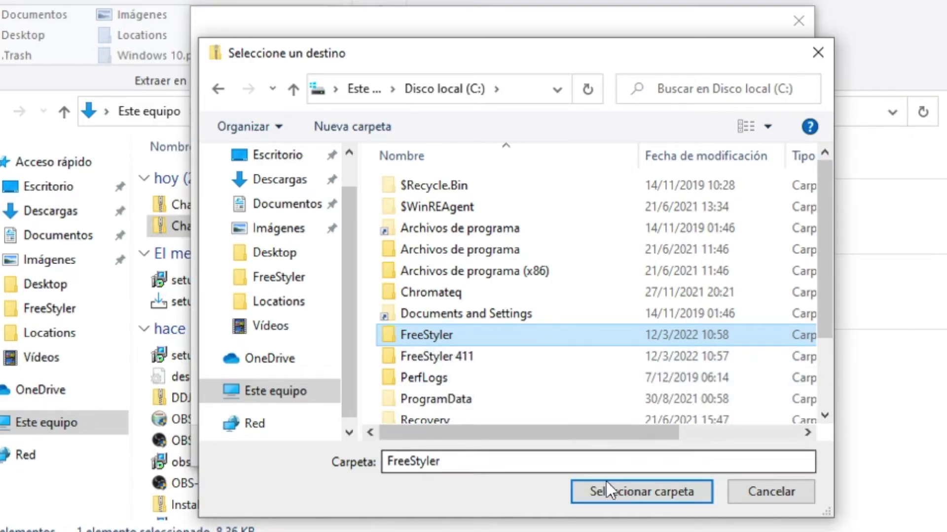
click(639, 492)
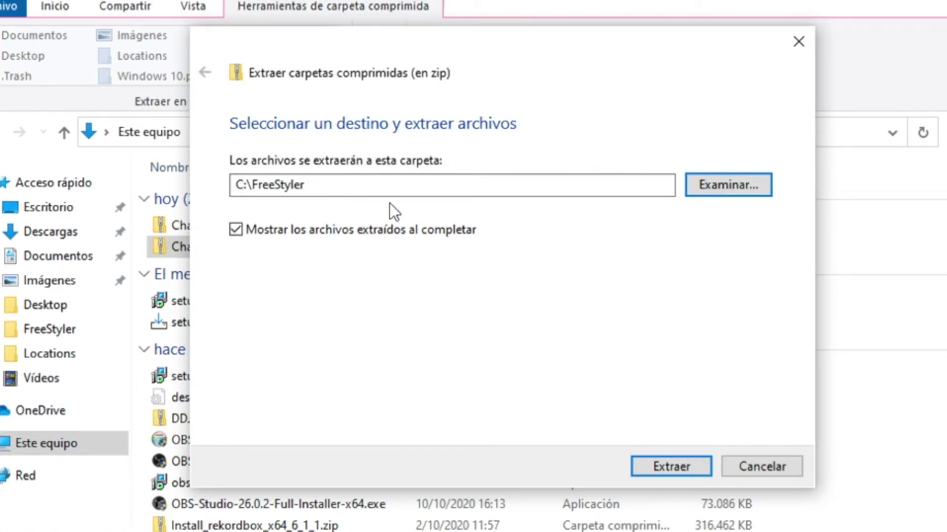
click(666, 462)
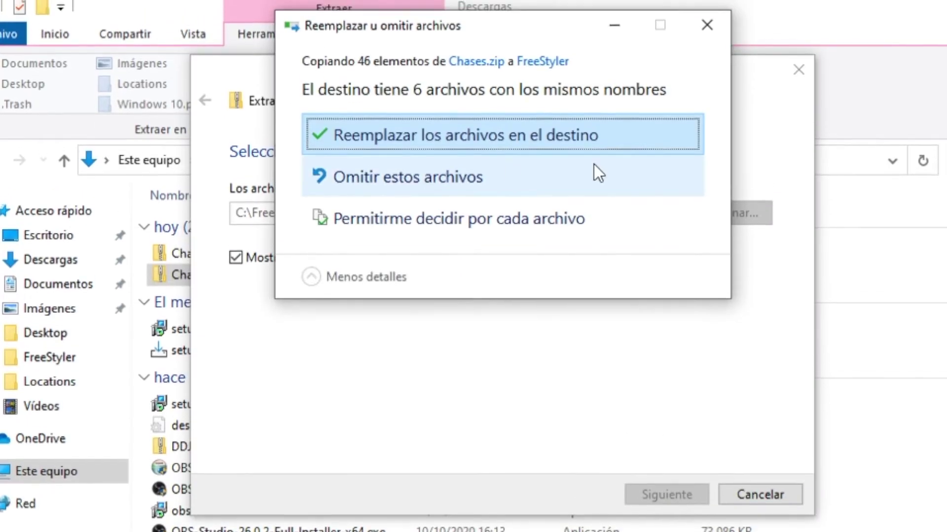
click(497, 135)
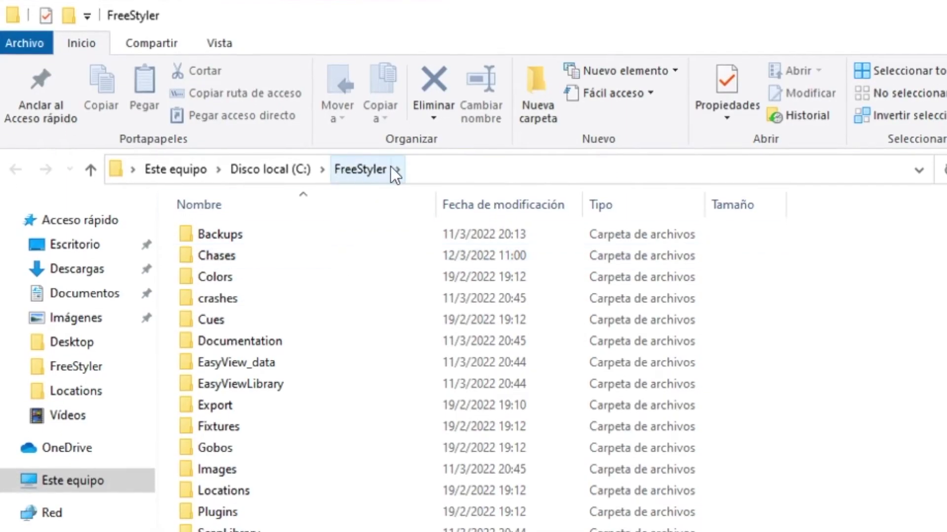
- Open the Chases folder inside FreeStyler and sort its contents by file type to examine the BEZ shape files
double_click(208, 256)
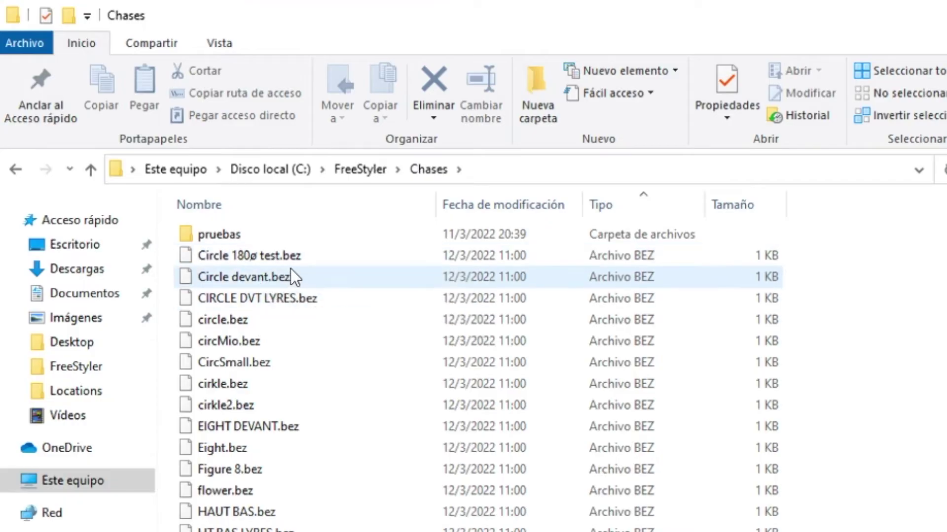
click(634, 205)
click(244, 207)
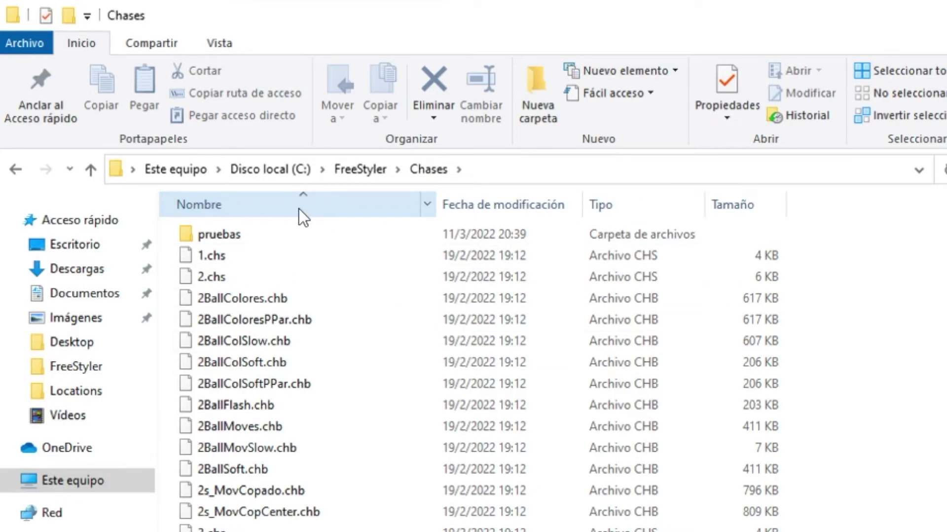
click(635, 206)
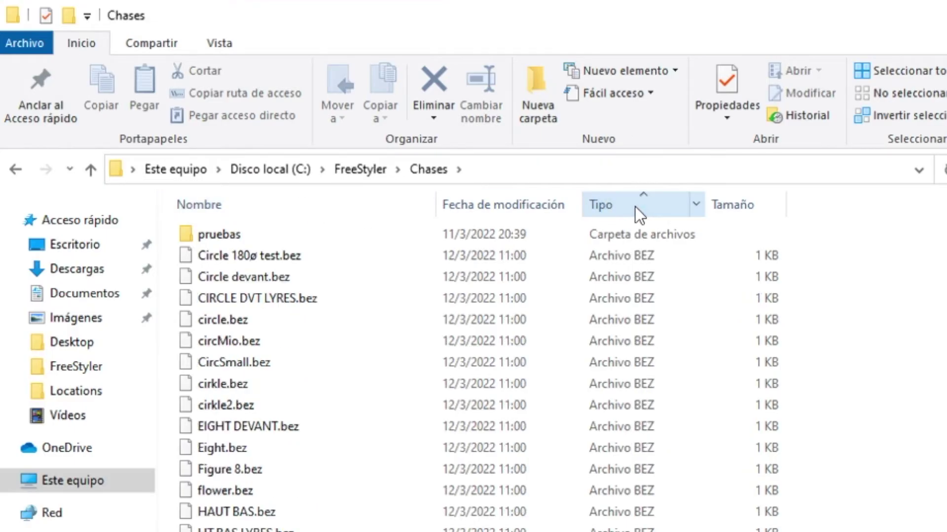
- Examine the extracted BEZ shape files and the CHB files listed in the Chases folder
click(291, 256)
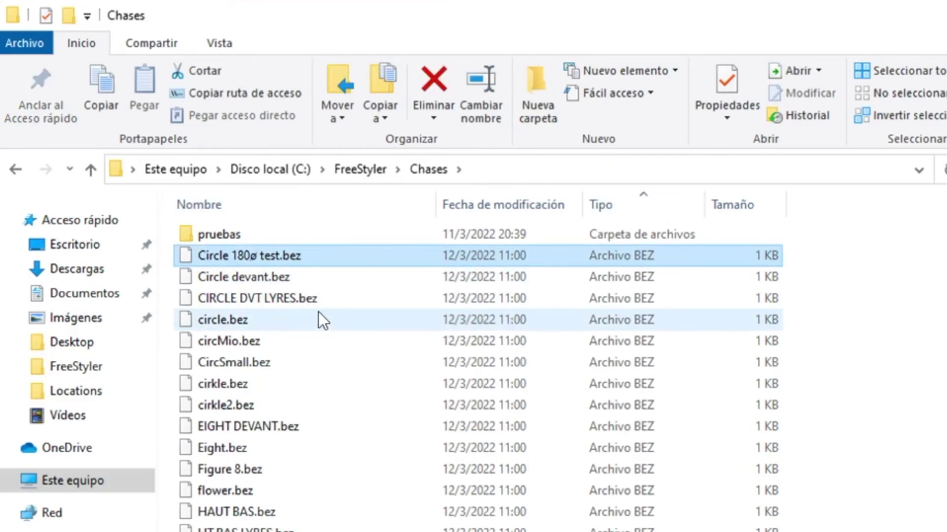
scroll(408, 437, down, 10)
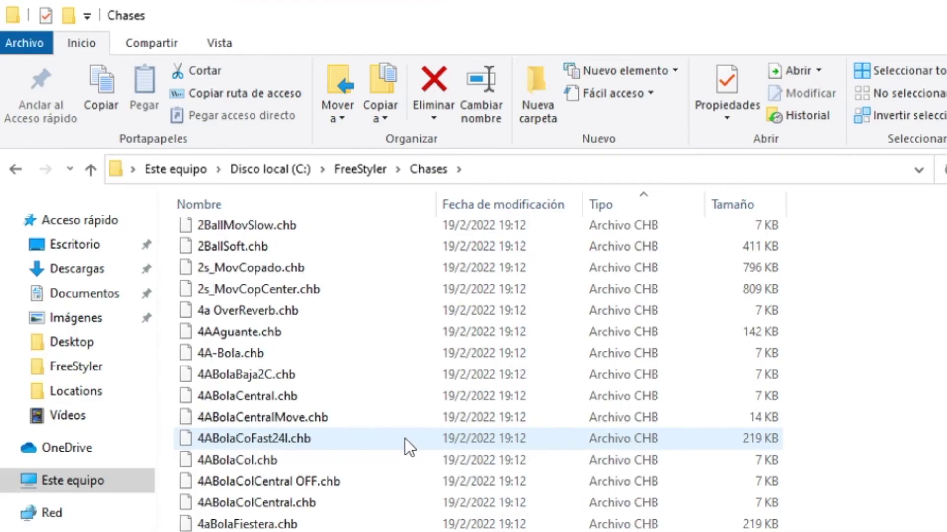
scroll(315, 419, up, 10)
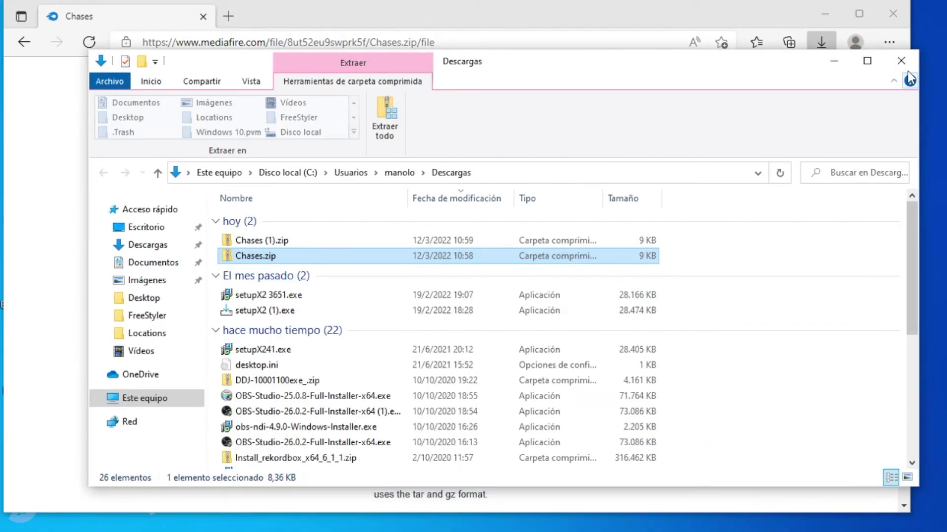
- Close the Descargas folder and the Edge browser, and launch FreeStyler from the desktop
click(899, 60)
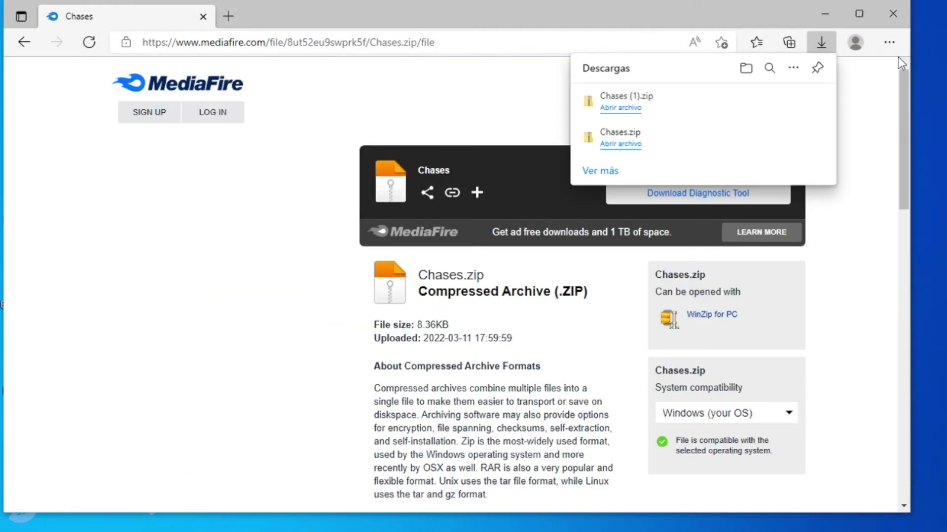
click(898, 15)
double_click(98, 38)
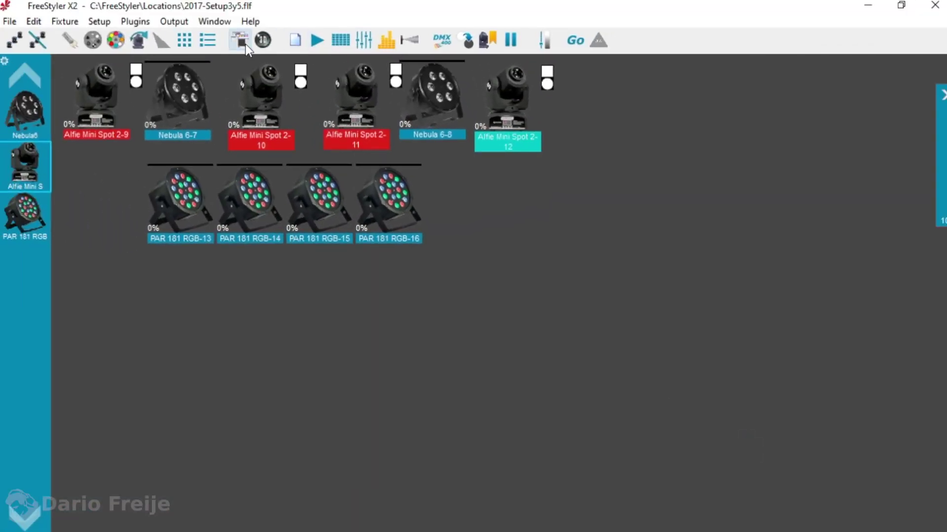
- Display the pan/tilt controls for the Alfie Mini Spot fixtures, open the shape editor and load the CircSmall shape
click(303, 320)
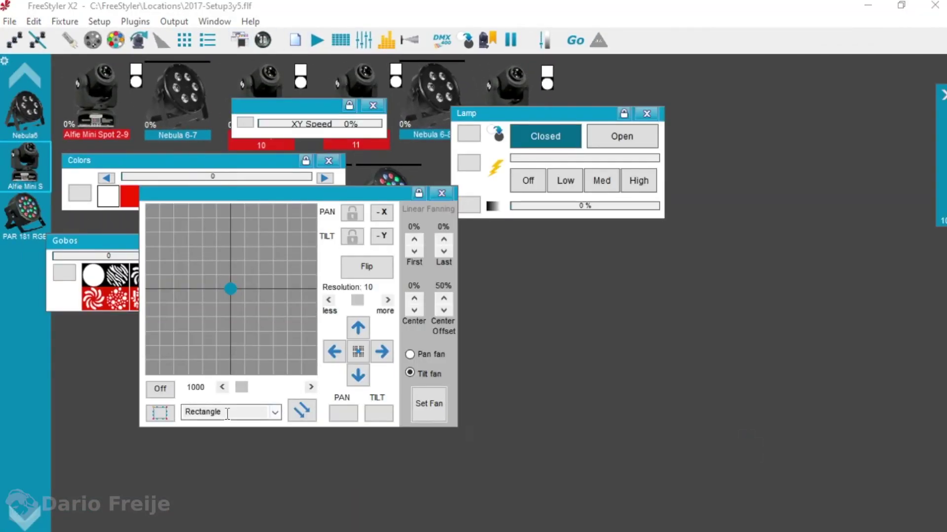
click(160, 413)
click(275, 412)
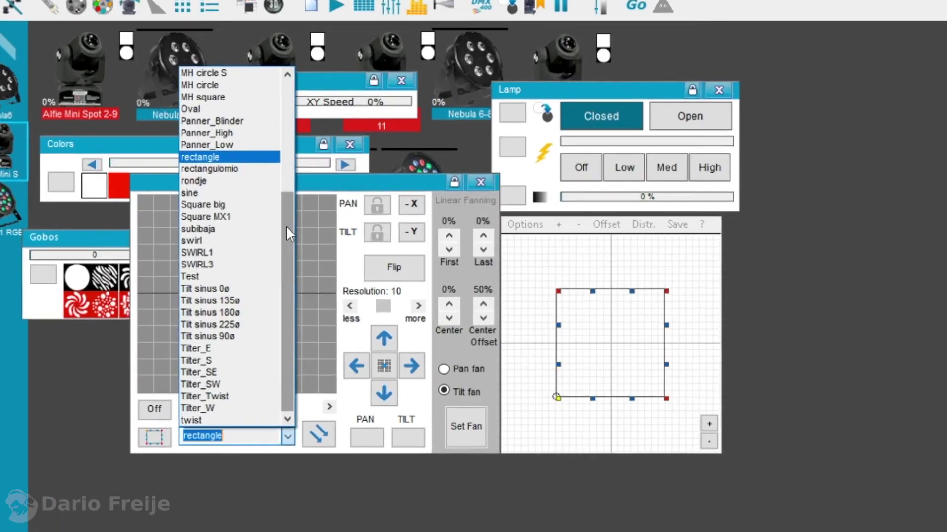
drag(286, 226, 228, 130)
click(201, 131)
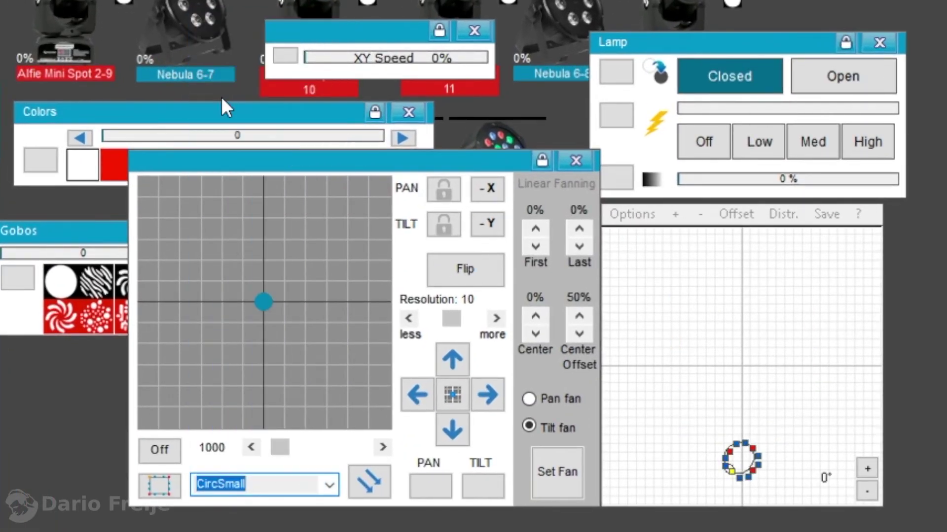
- Preview the Panner_Blinder, Tilter_SE and Tilter_W movement shapes in the shape editor
click(329, 484)
click(217, 232)
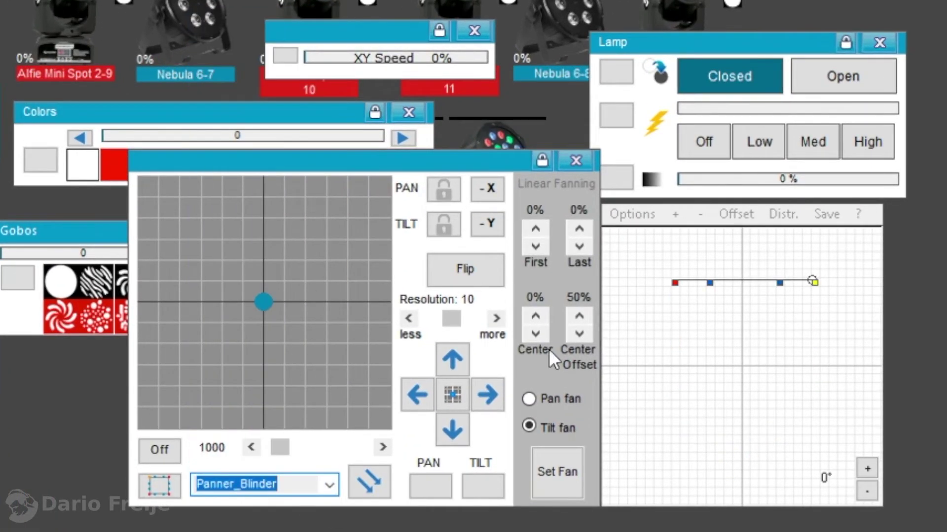
click(330, 485)
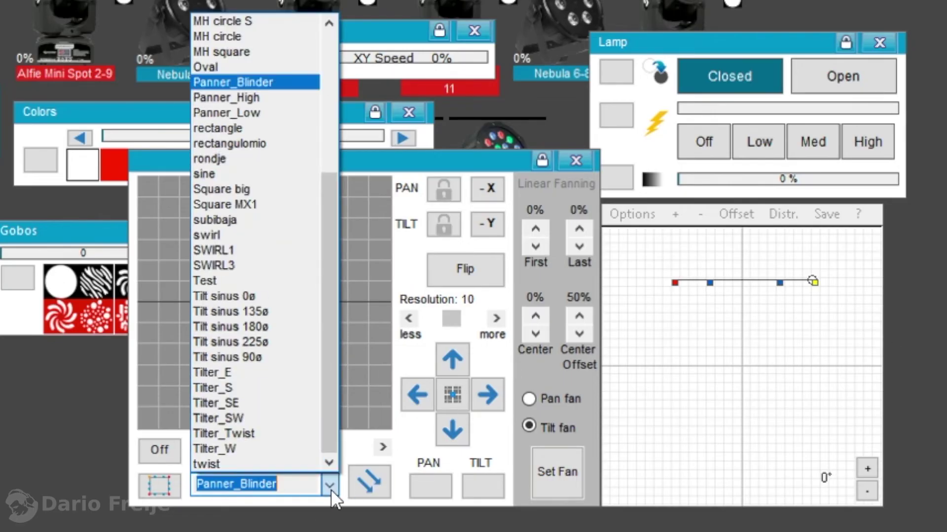
click(243, 405)
click(325, 486)
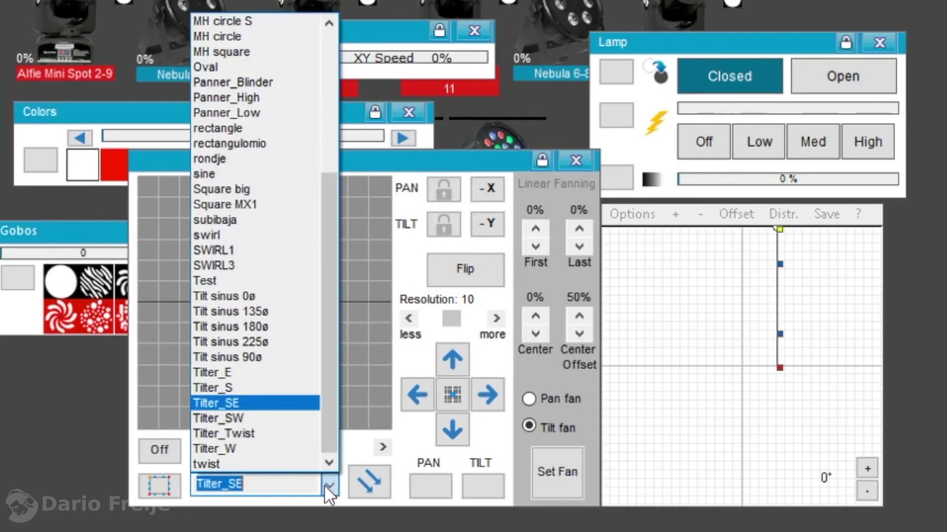
click(235, 447)
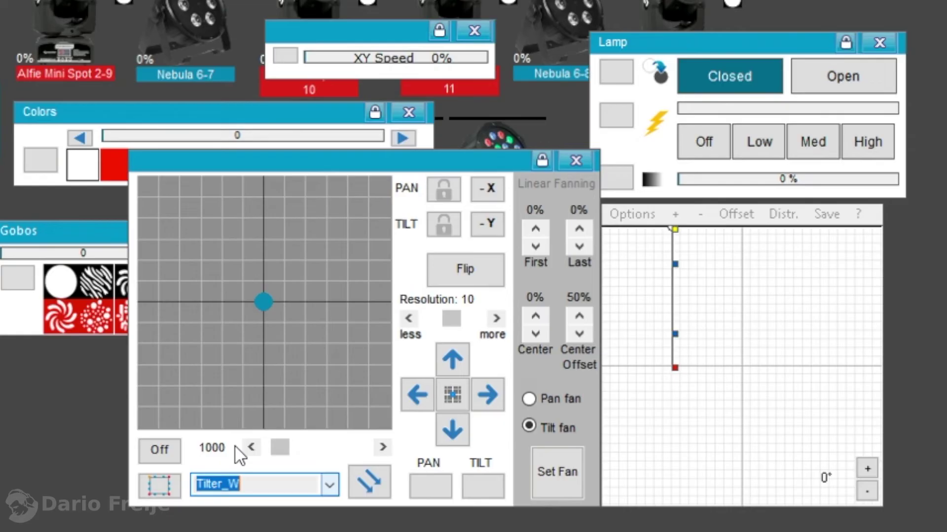
- Preview the subibaja and rectangulomio movement shapes in the shape editor
click(328, 483)
click(220, 218)
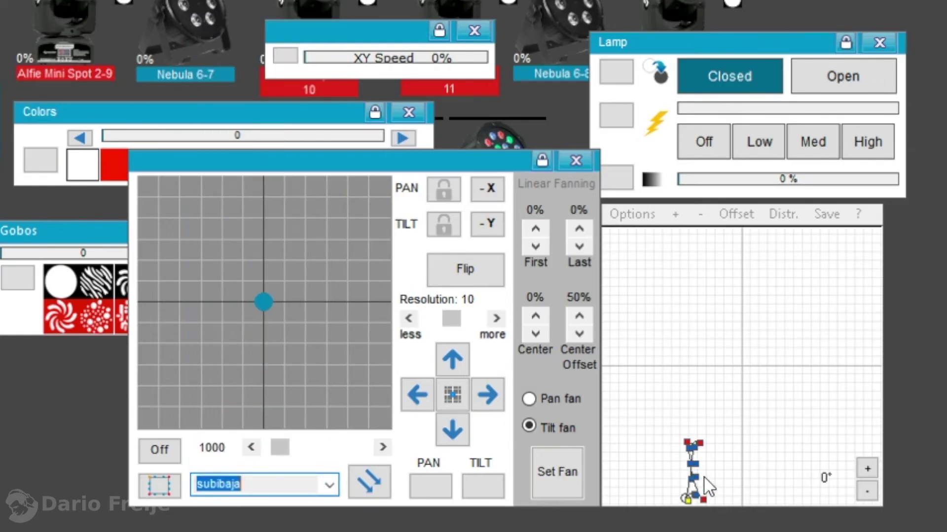
click(333, 485)
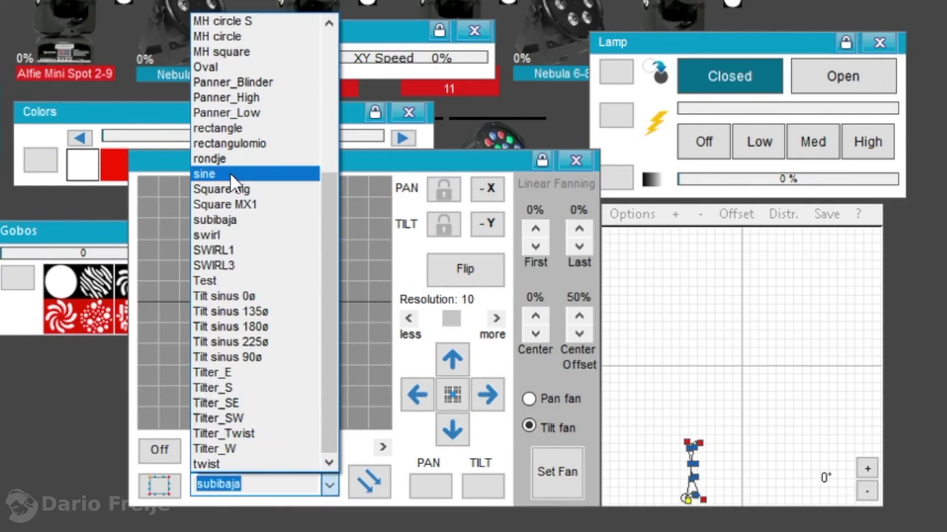
click(220, 144)
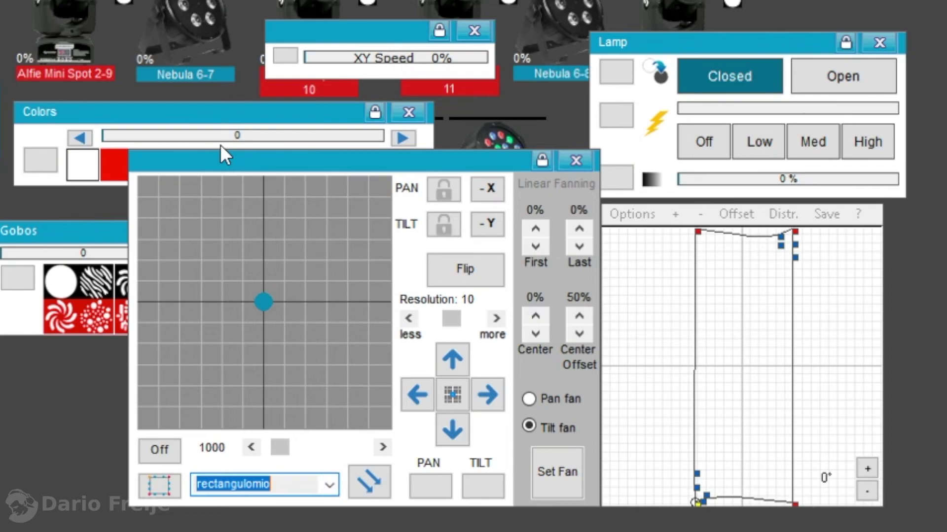
- Preview the CircSmall, MH circle S and Tilt sinus 0ø movement shapes in the shape editor
click(333, 483)
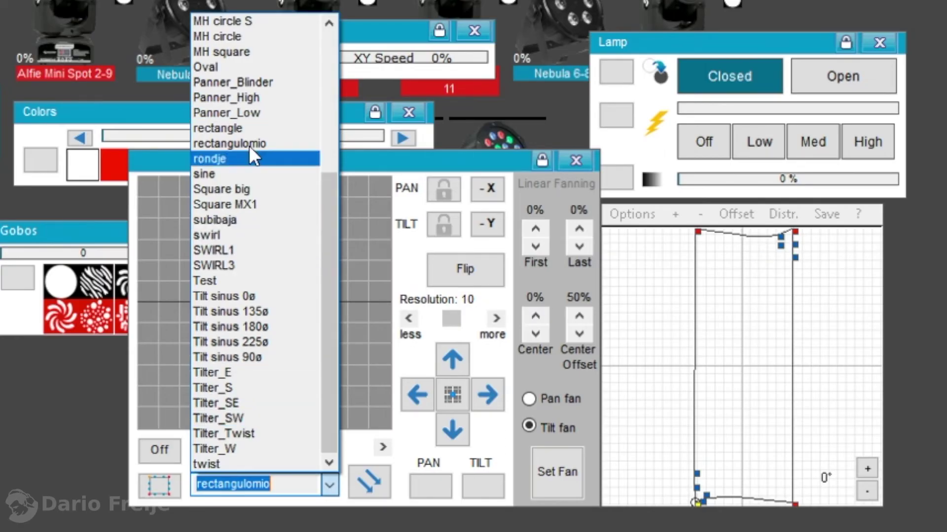
scroll(257, 123, up, 5)
click(264, 94)
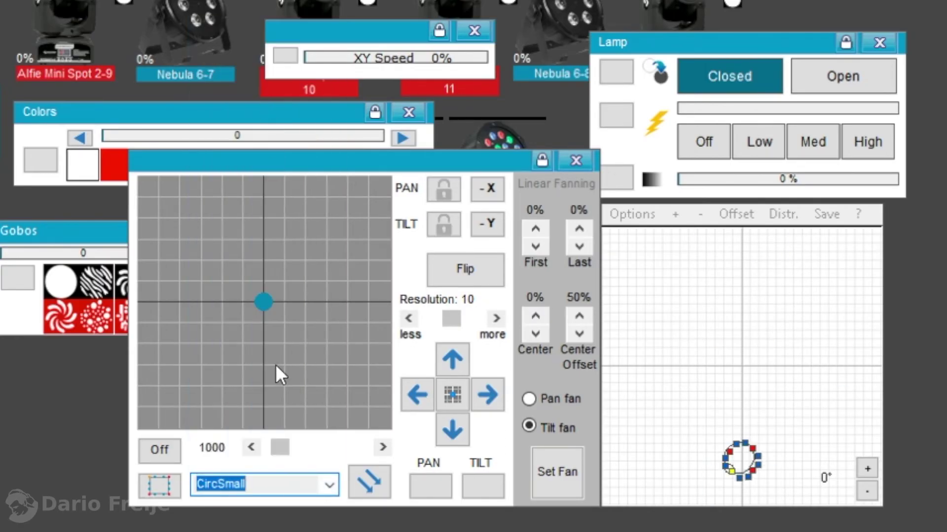
click(329, 485)
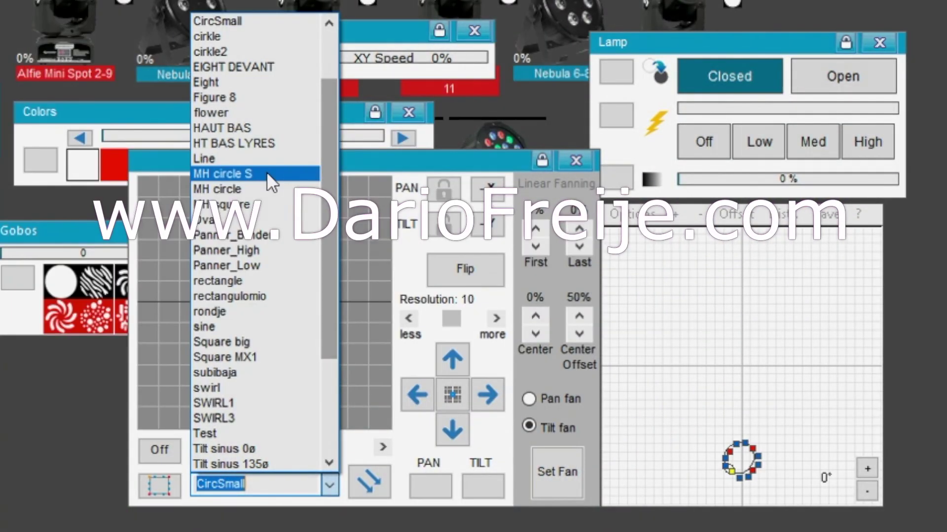
click(267, 173)
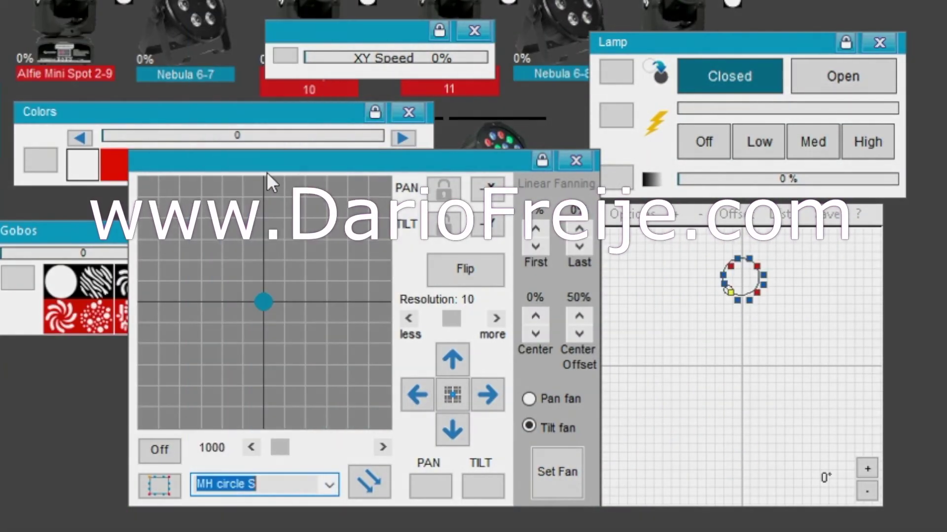
click(268, 484)
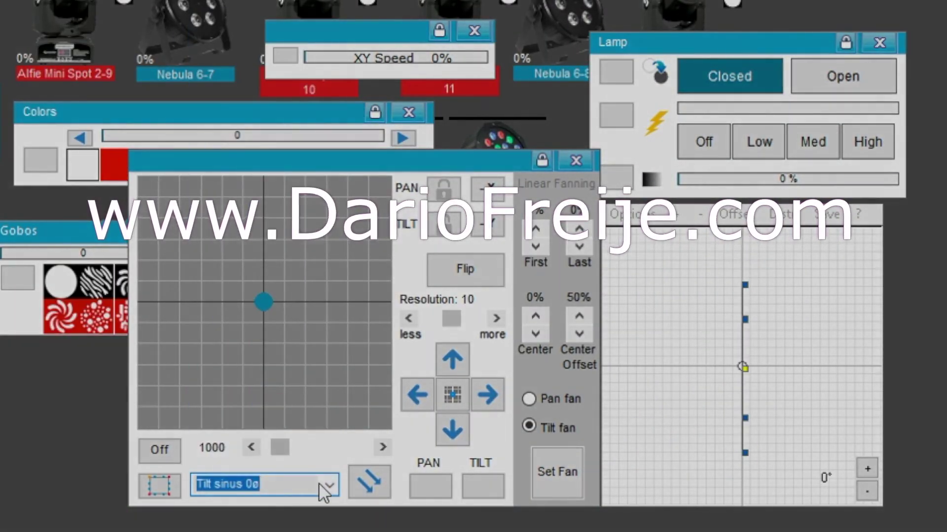
- Preview the Tilter_SW, Tilter_Twist, Tilter_W and twist movement shapes in the shape editor
click(319, 483)
click(233, 422)
click(306, 475)
key(Down)
key(Return)
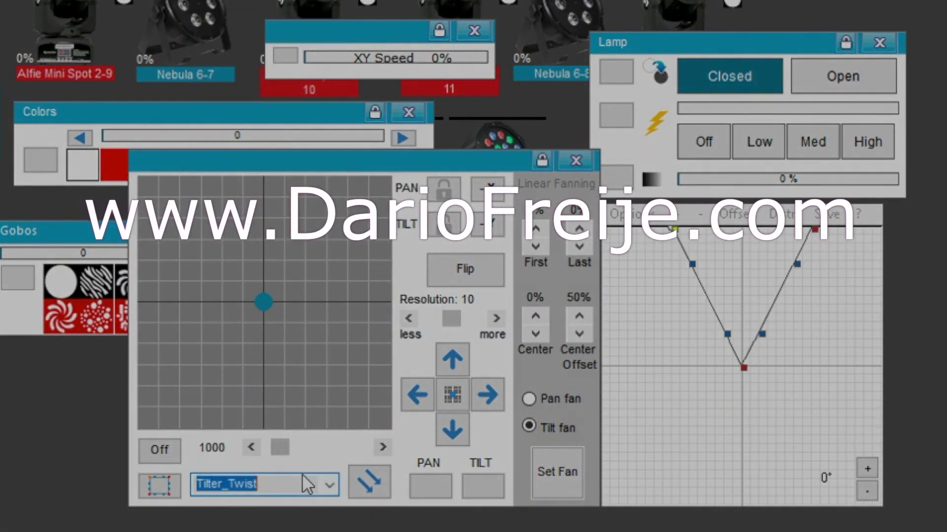
click(326, 484)
click(241, 448)
click(328, 487)
click(241, 464)
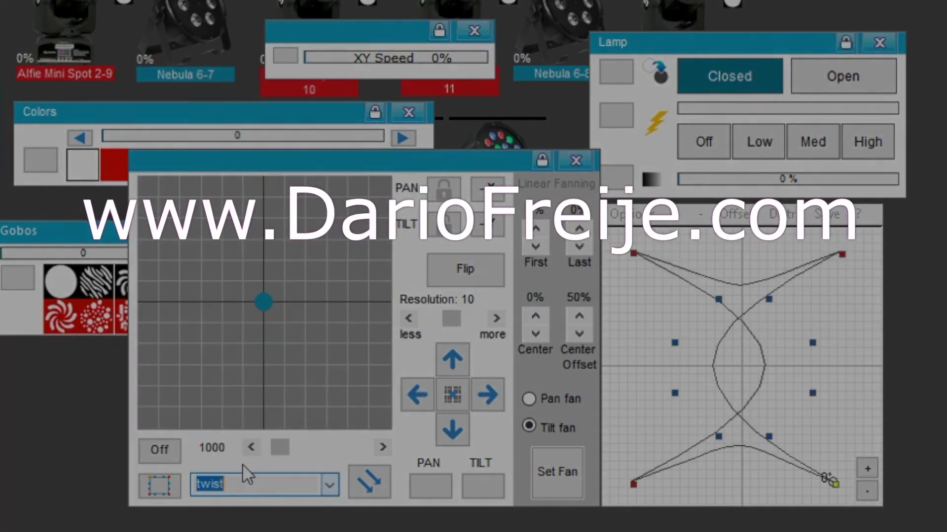
- Preview the Square MX1, Square big and Circle devant movement shapes in the shape editor
click(329, 485)
click(222, 204)
click(329, 485)
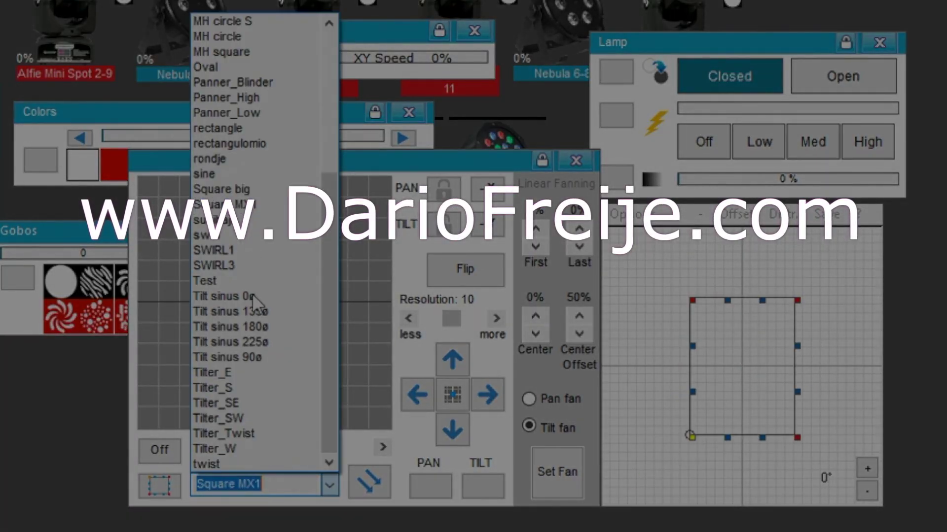
click(223, 191)
click(330, 488)
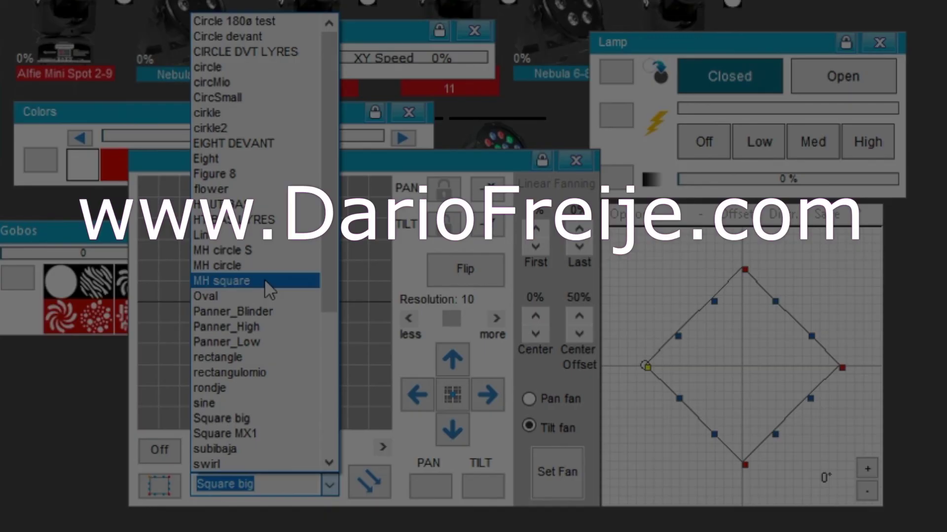
click(224, 37)
click(329, 485)
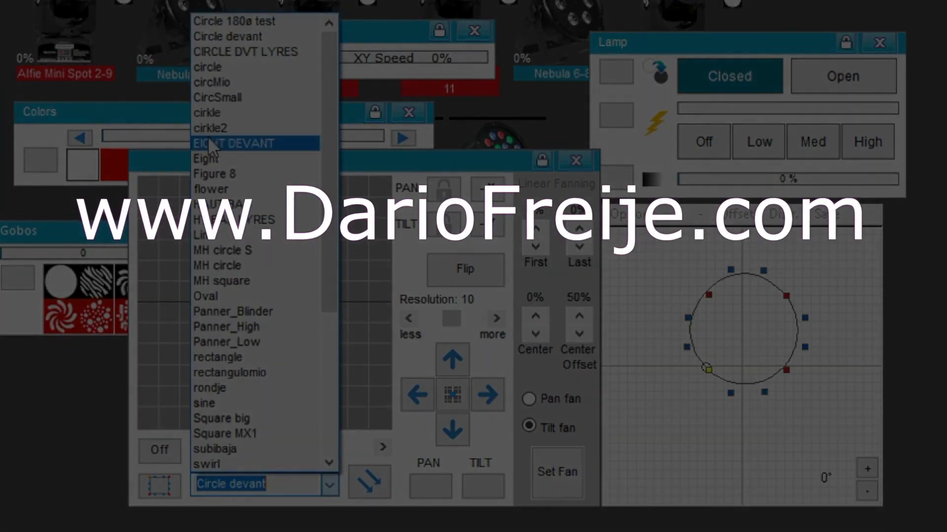